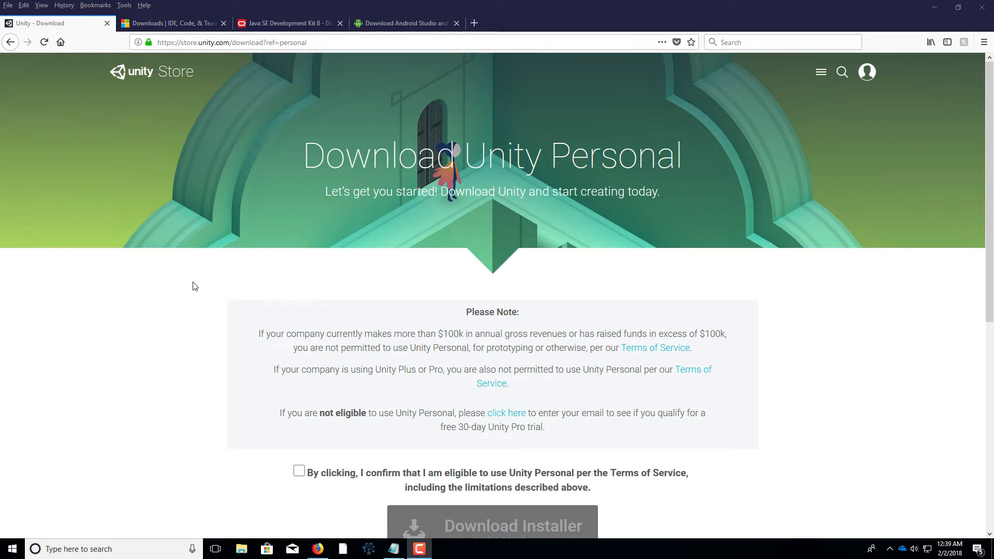
Confirm eligibility for Unity Personal and save the UnityDownloadAssistant-2017.3.0f3 installer to the Downloads folder on drive D
scroll(194, 286, down, 2)
click(299, 354)
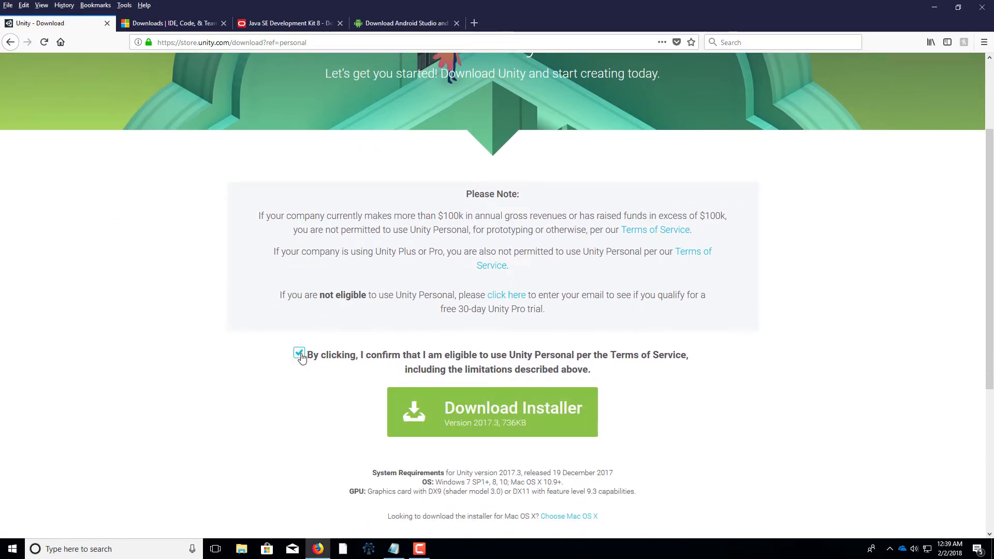
click(515, 410)
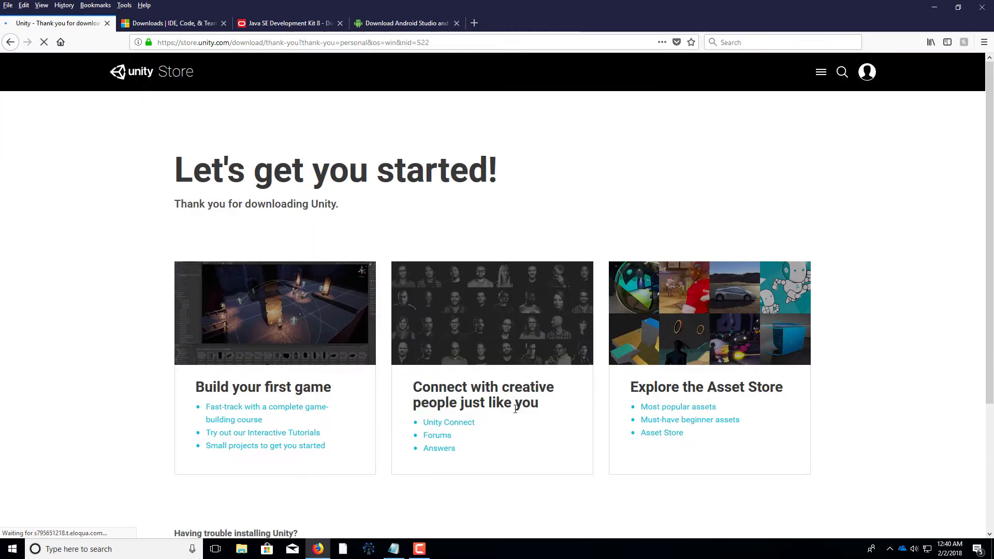
click(511, 141)
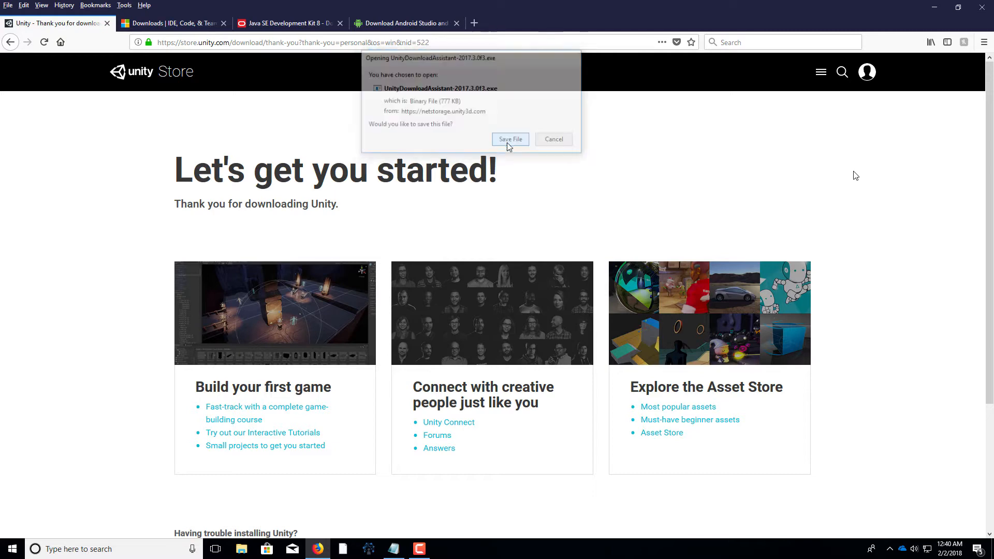
click(508, 348)
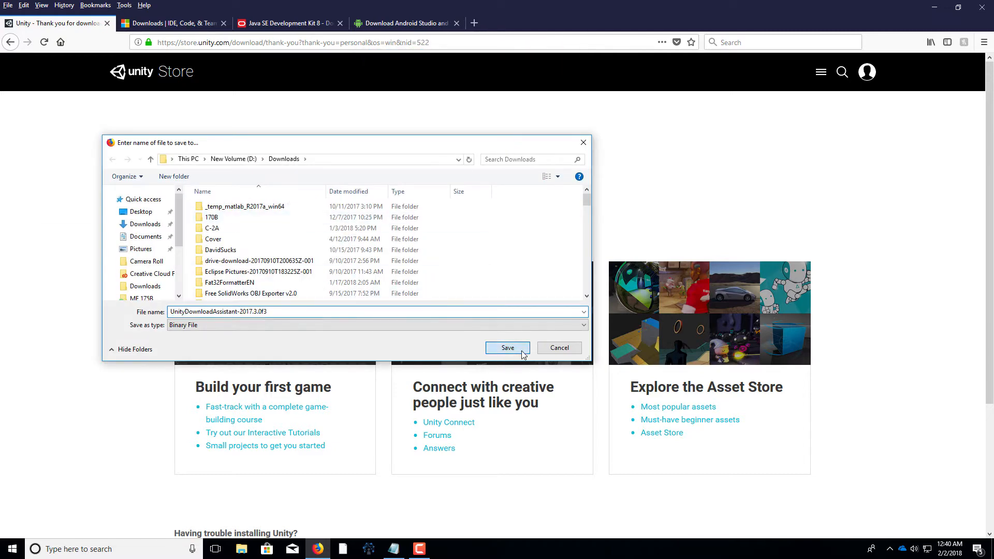
click(512, 278)
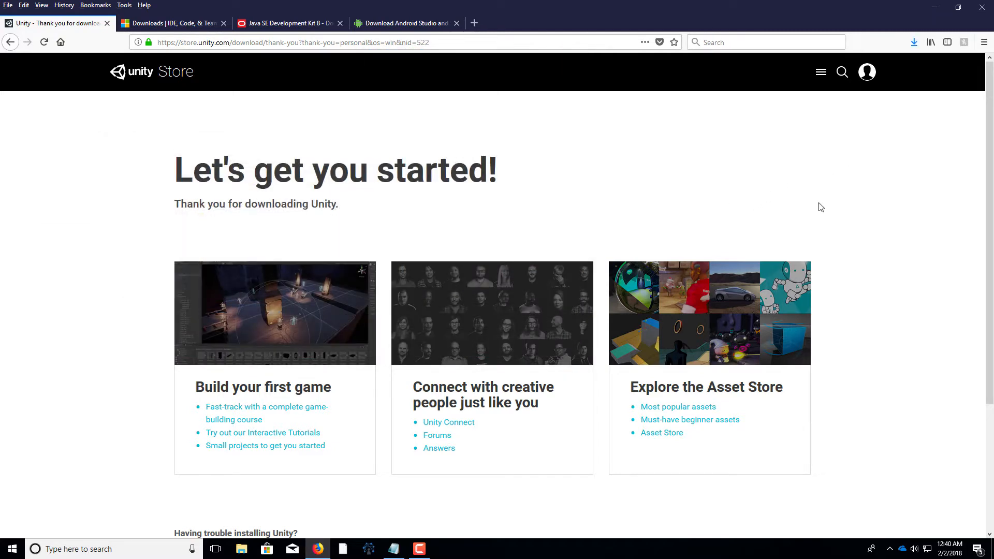
Run the downloaded Unity 2017.3.0f3 Download Assistant and accept its license agreement
click(916, 49)
click(883, 222)
click(915, 45)
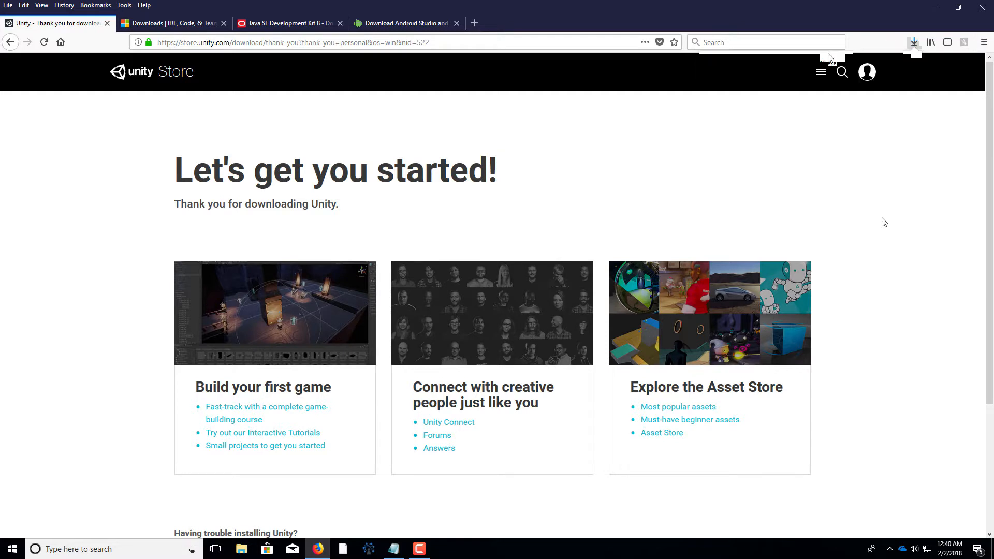
click(818, 70)
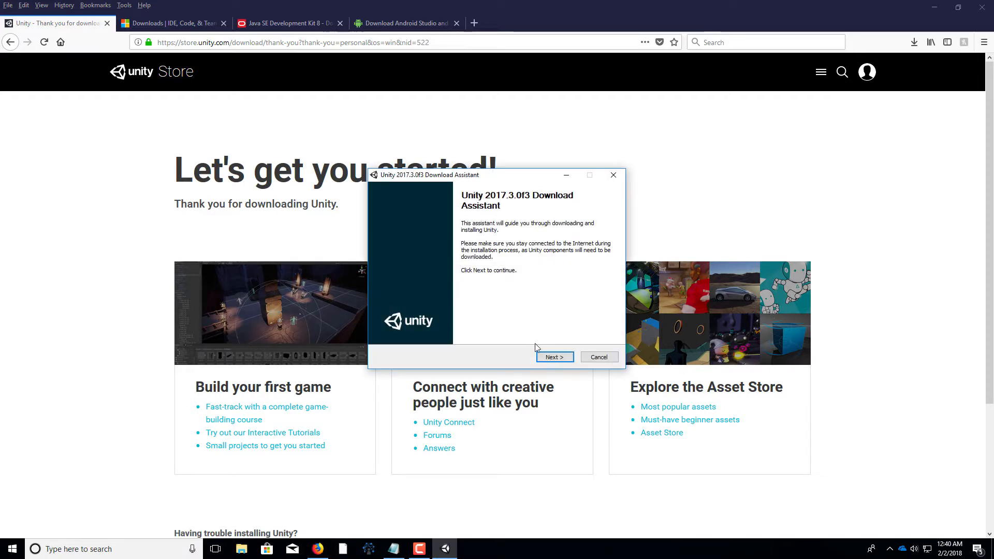
click(554, 358)
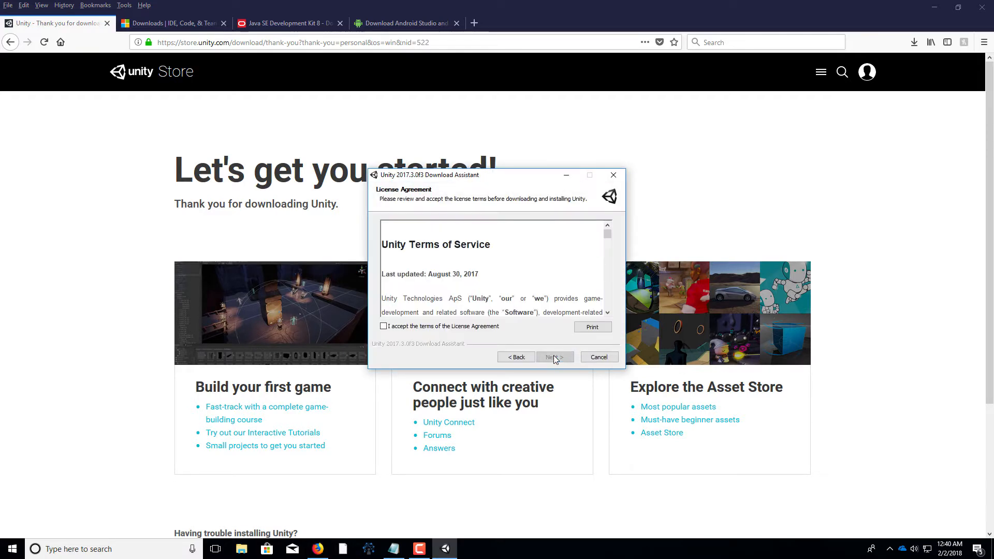
click(470, 327)
click(550, 357)
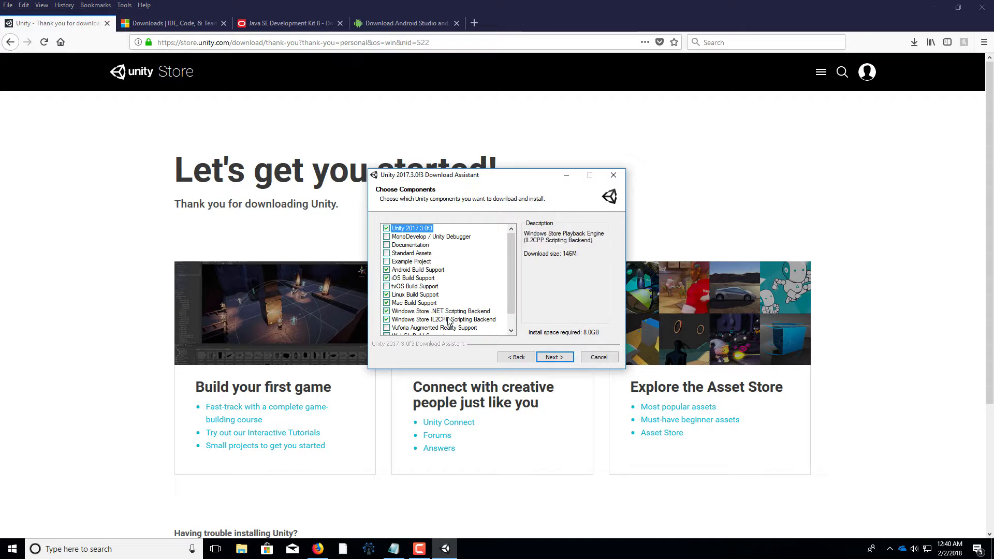
Add WebGL Build Support to the Unity components and start the installation in C:\Program Files\Unity, using the temporary download location
scroll(409, 313, down, 1)
click(394, 320)
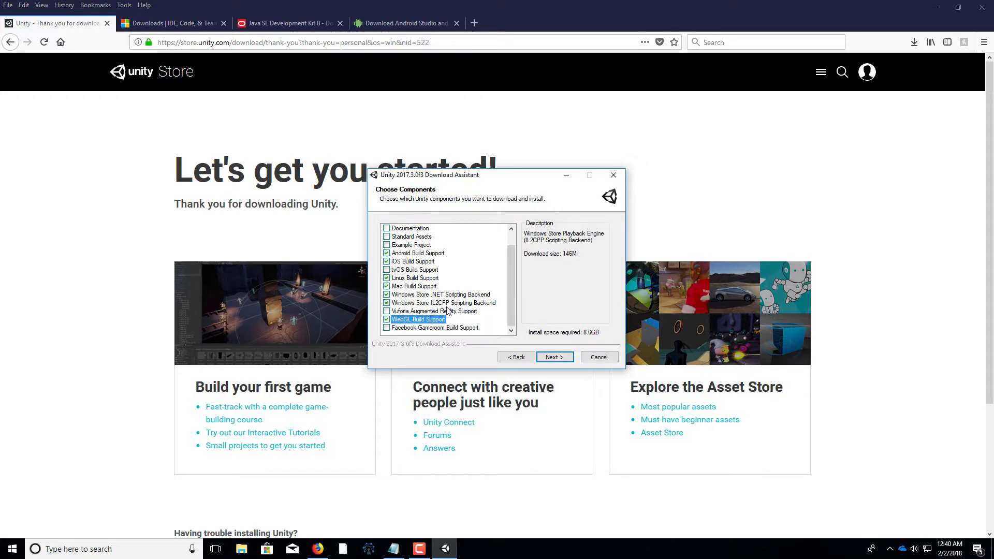
scroll(448, 310, up, 1)
scroll(449, 309, down, 1)
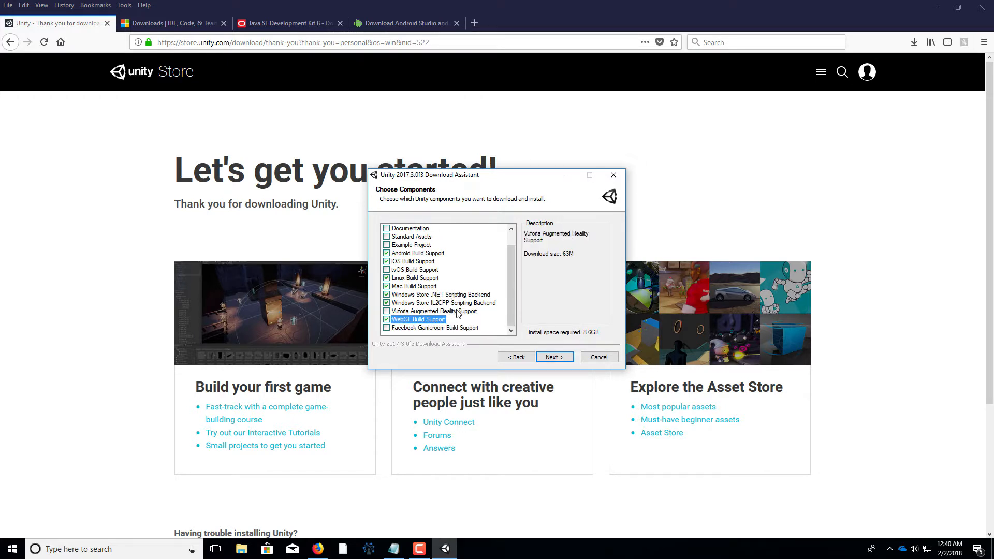
click(563, 356)
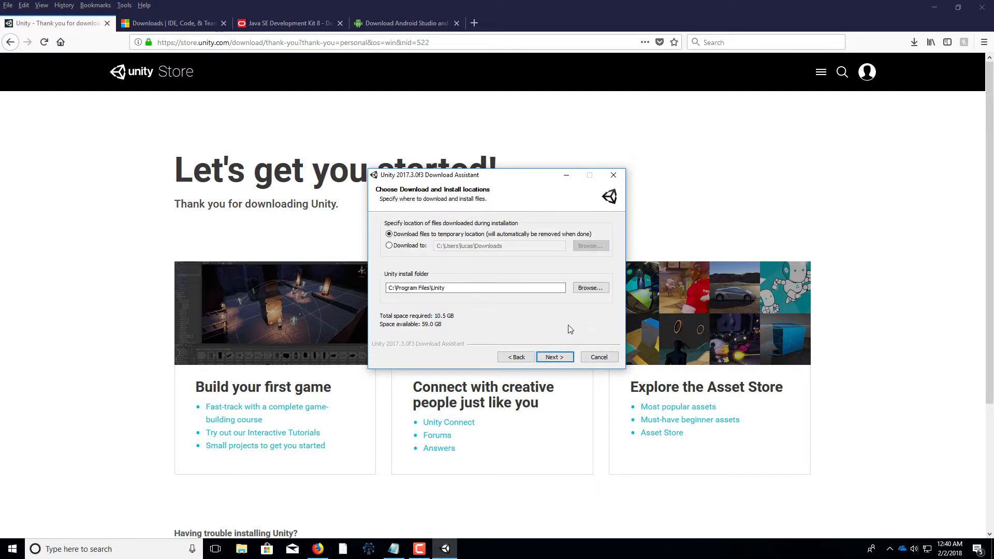
click(563, 357)
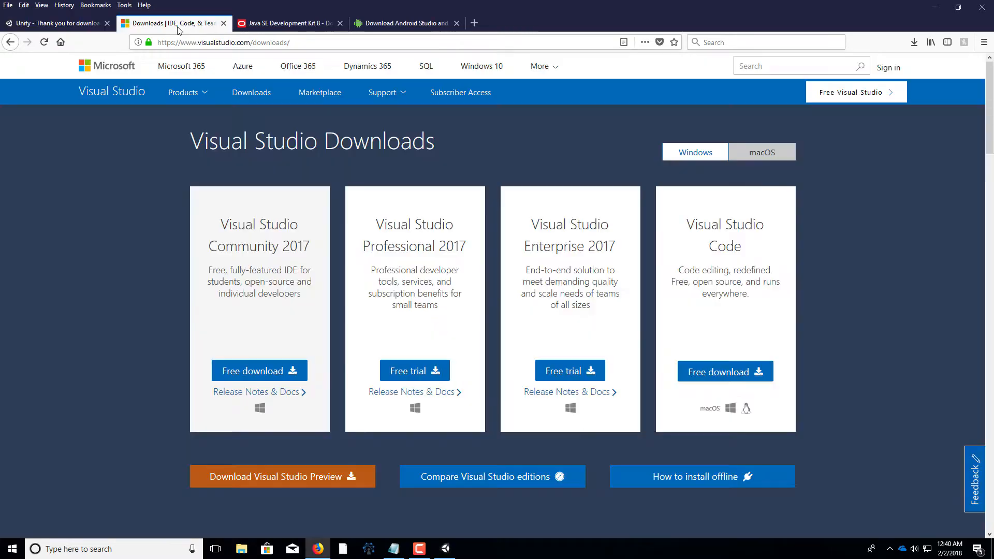
Download the free Visual Studio Community 2017 installer from the Visual Studio downloads page and save it
click(171, 23)
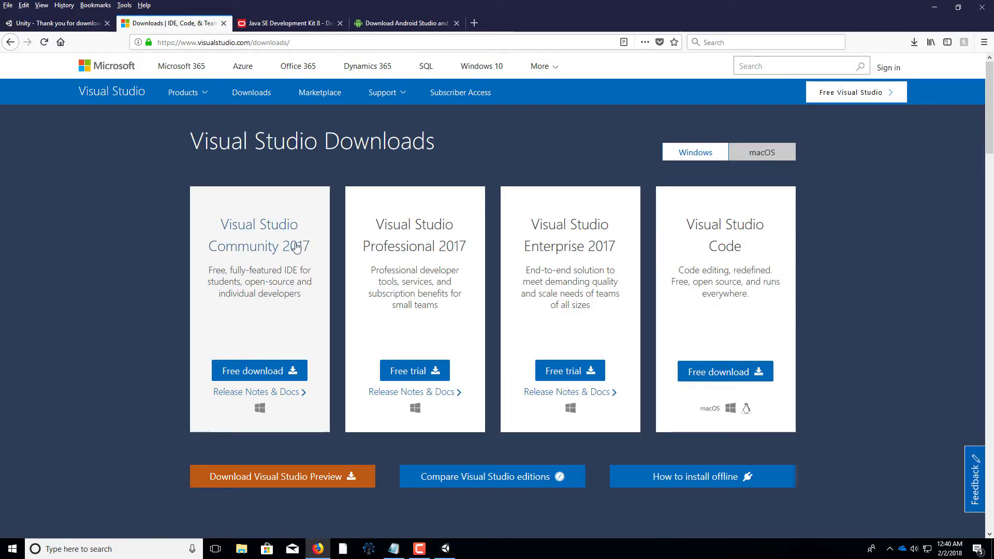
click(252, 371)
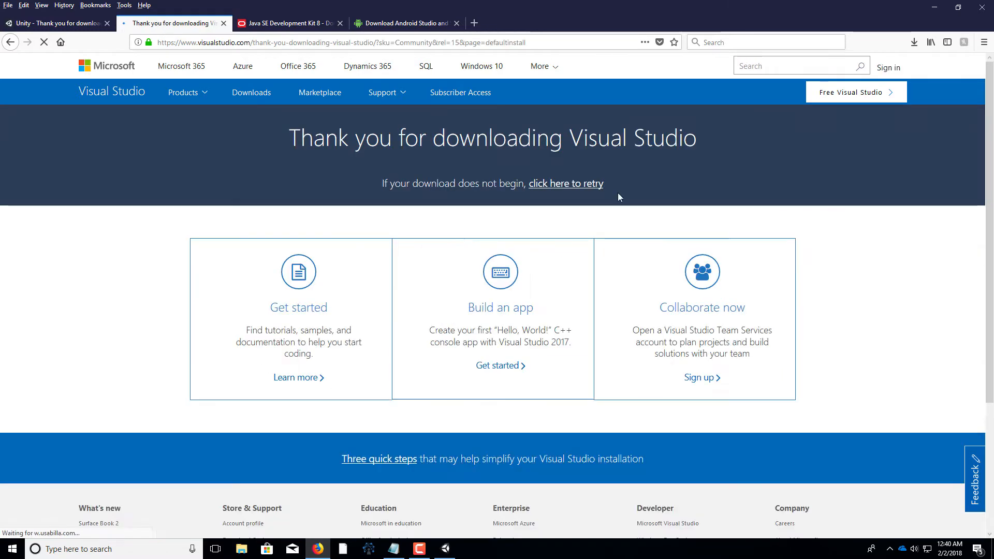
click(511, 143)
click(507, 348)
click(529, 274)
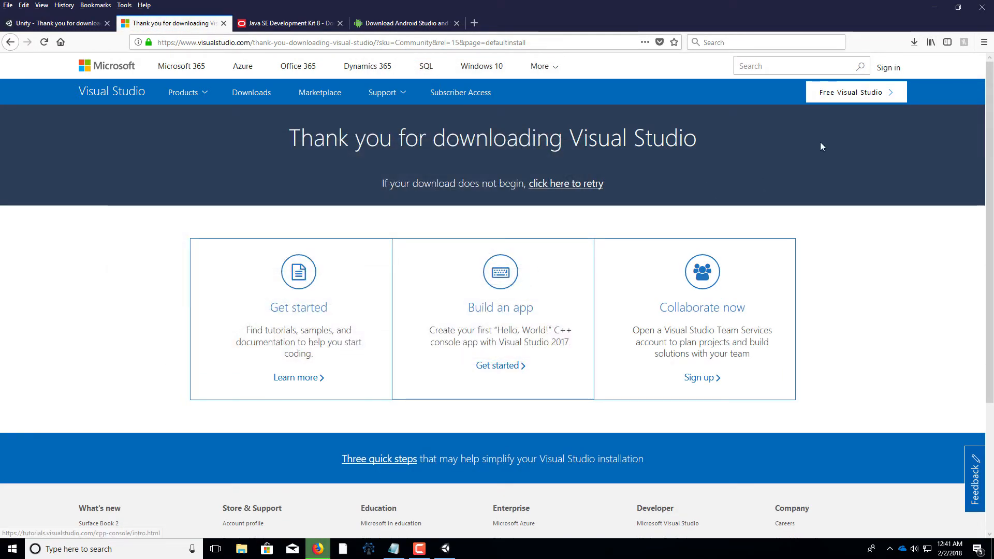
Run the downloaded Visual Studio installer past its license terms, then close the product overview
click(914, 42)
click(797, 68)
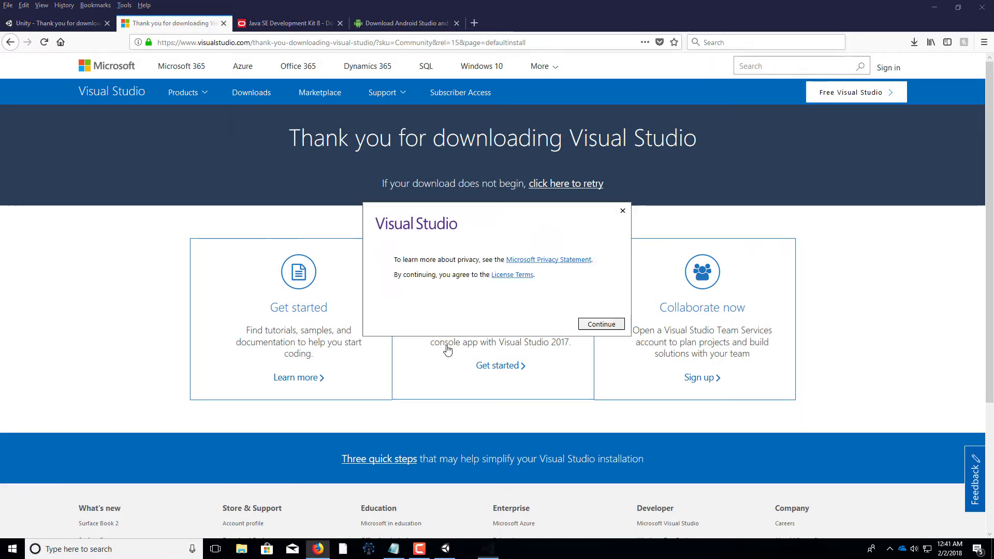
click(596, 325)
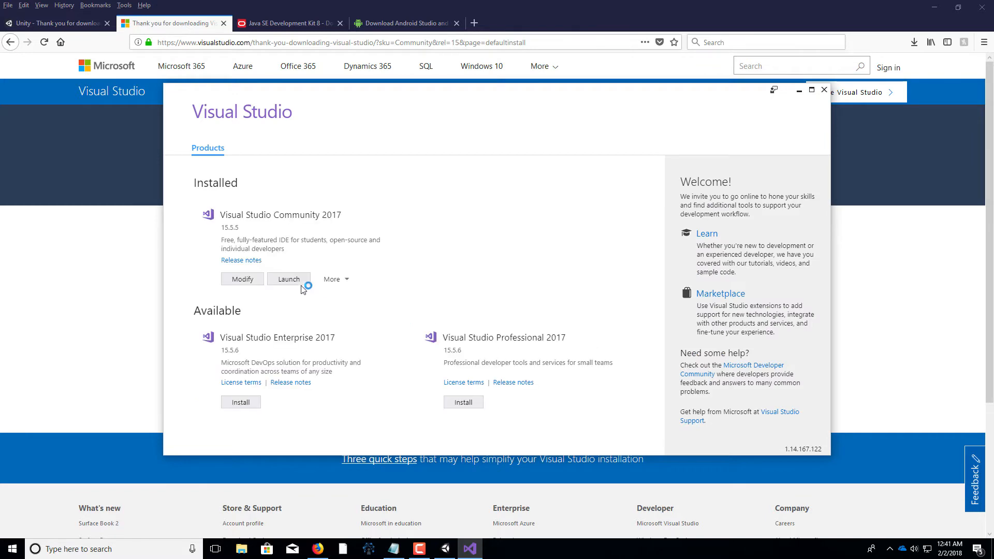
drag(331, 98, 314, 98)
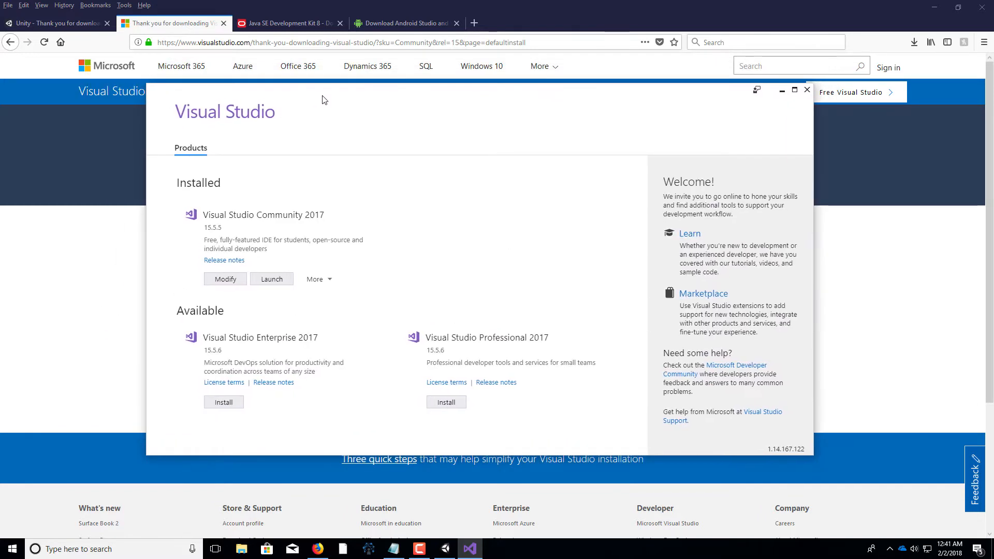
click(808, 93)
Open the Windows Apps & features settings and start modifying Visual Studio Community 2017, minimizing the Unity setup window
key(super)
text(apps)
key(Return)
drag(799, 117, 794, 368)
scroll(607, 333, down, 10)
scroll(606, 333, down, 10)
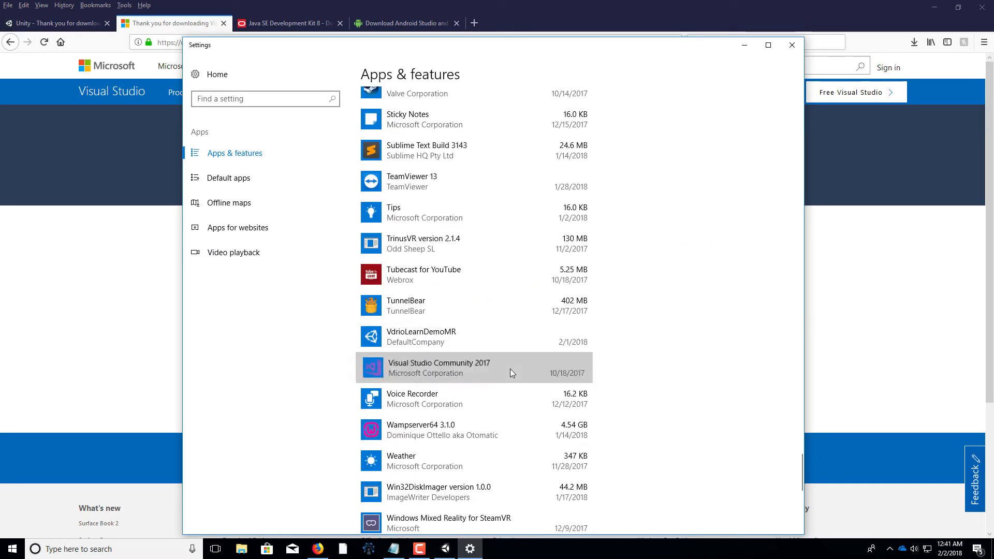
click(511, 371)
click(511, 411)
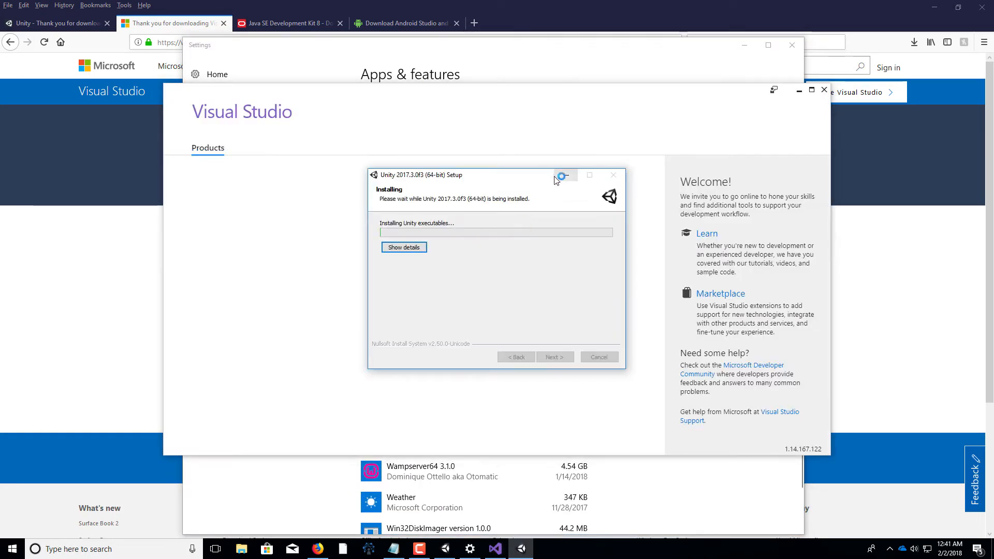
click(561, 175)
mouse_move(445, 556)
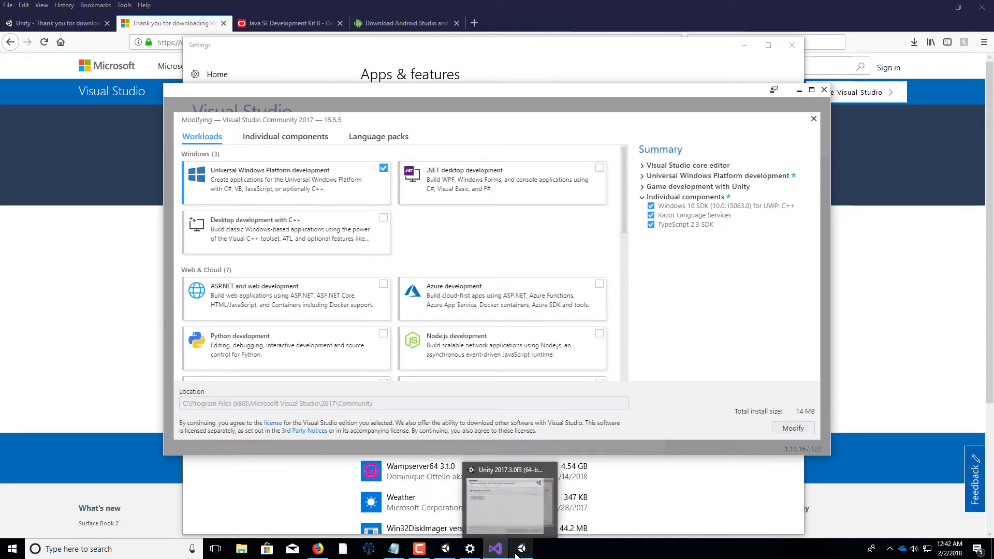
mouse_move(517, 556)
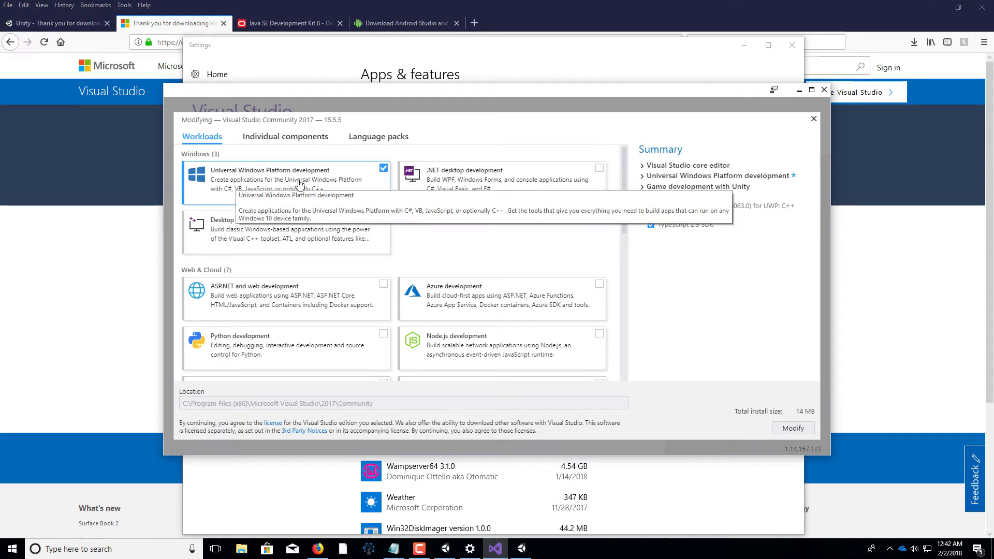
Add the ASP.NET and web development workload to Visual Studio Community 2017 and start the modification
scroll(547, 256, down, 3)
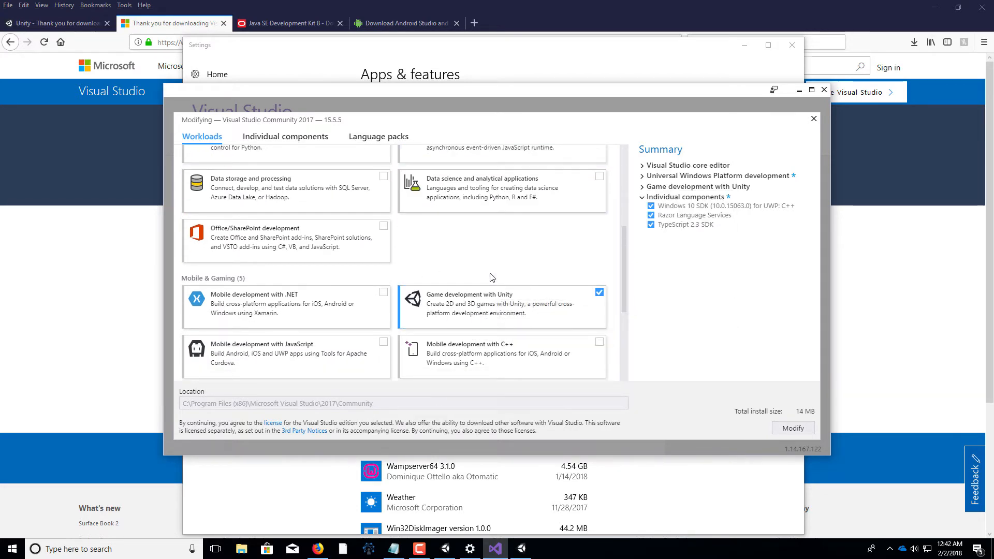
scroll(491, 278, up, 3)
click(384, 234)
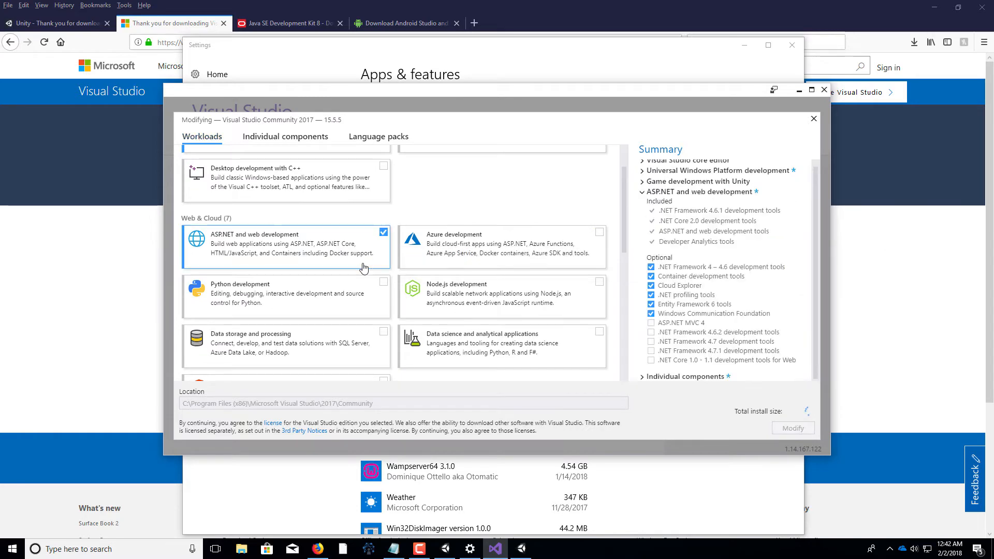
scroll(364, 267, down, 5)
scroll(430, 348, up, 8)
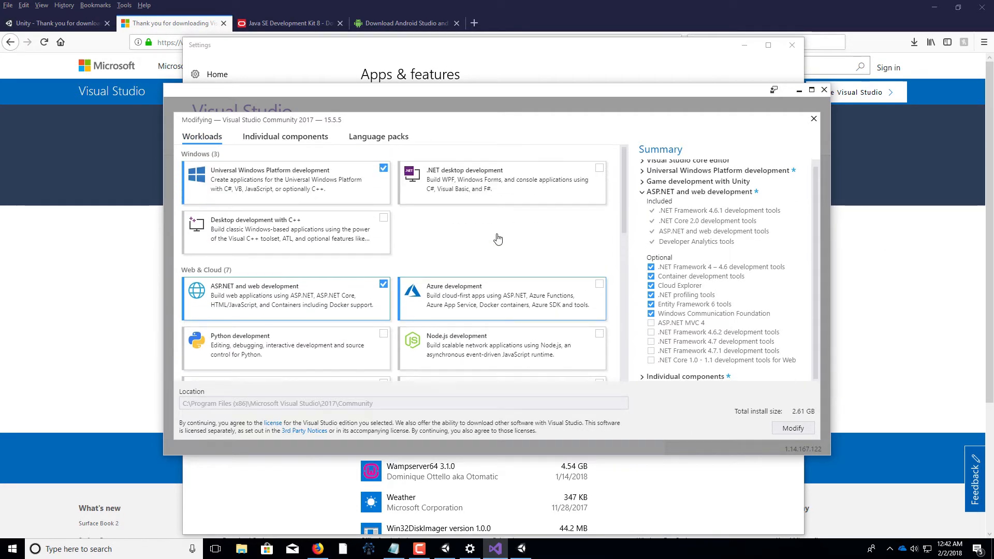
click(793, 428)
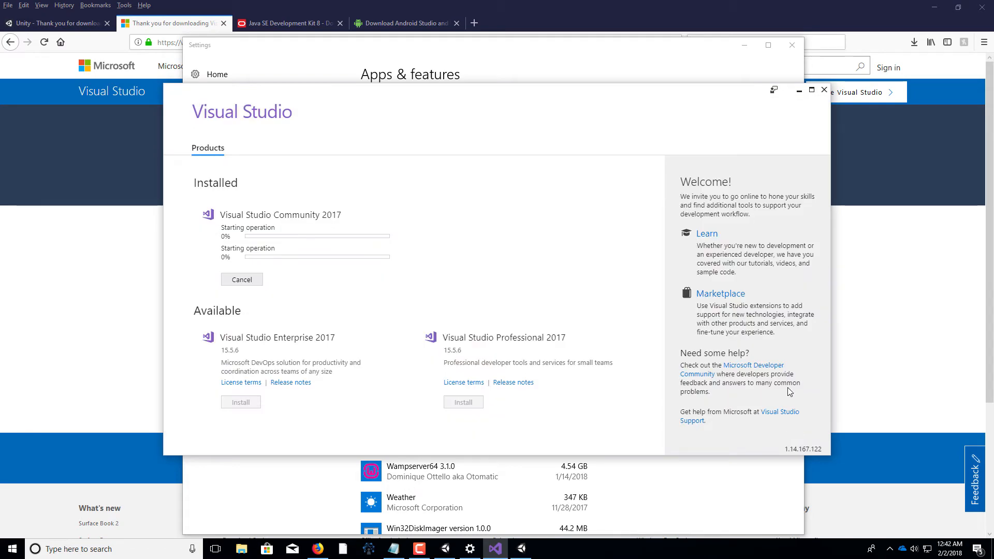
click(799, 93)
click(787, 47)
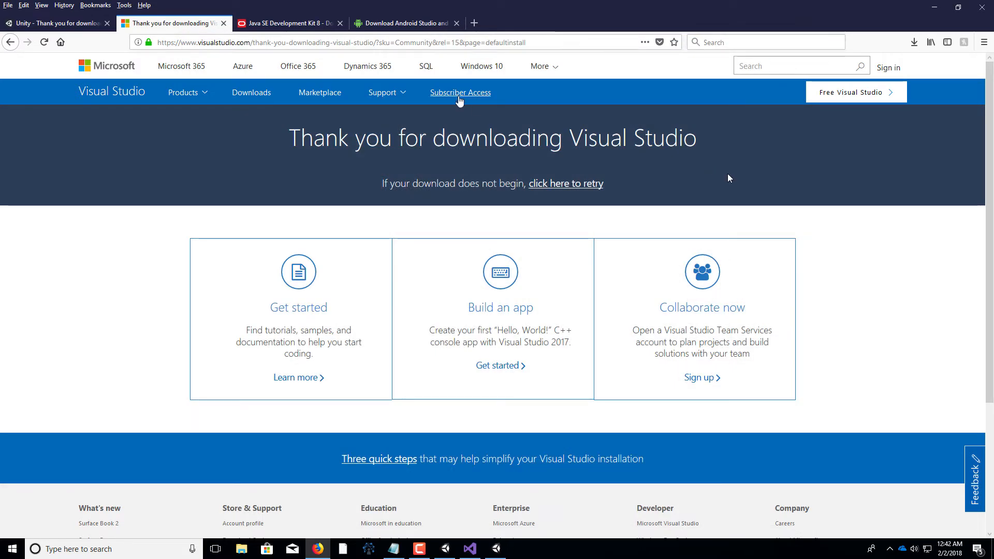
Accept the Java SE Development Kit 8u162 license on the Oracle page and download jdk-8u162-windows-x64.exe
click(284, 24)
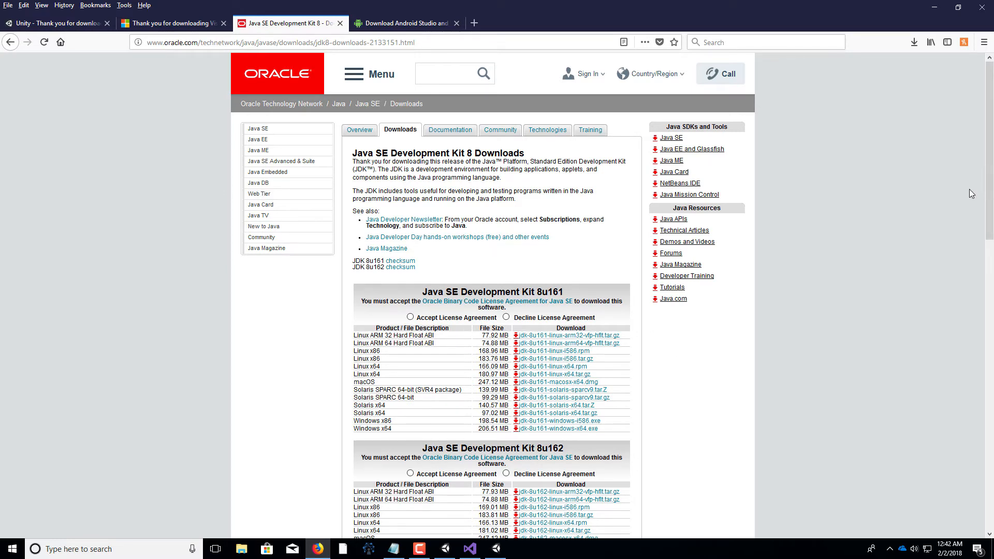
scroll(987, 194, down, 1)
scroll(987, 201, down, 2)
scroll(987, 201, down, 1)
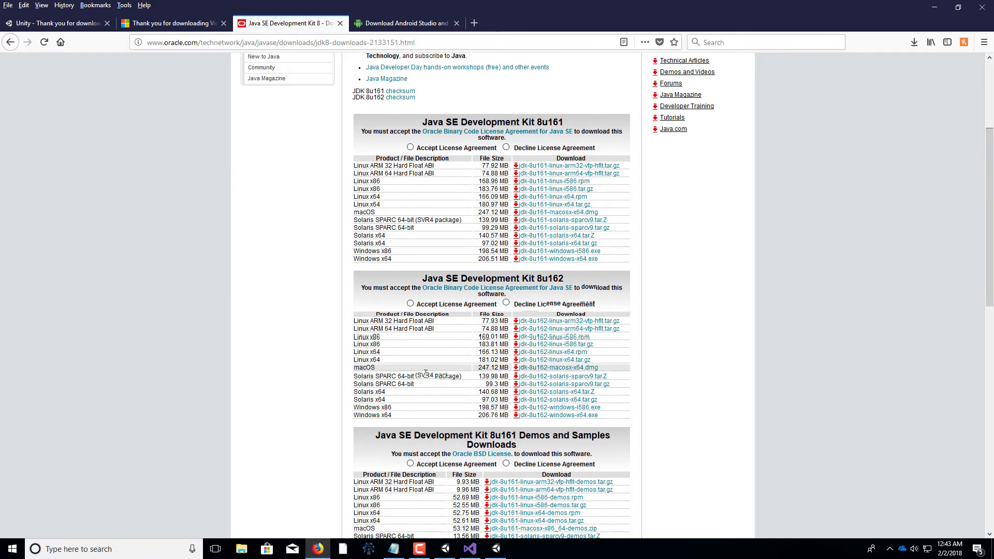
click(410, 303)
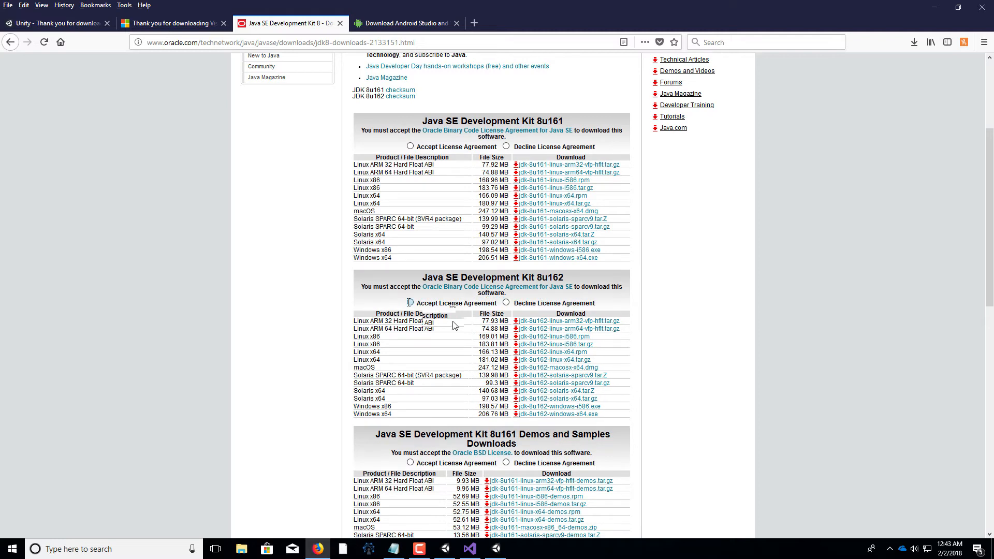
click(516, 418)
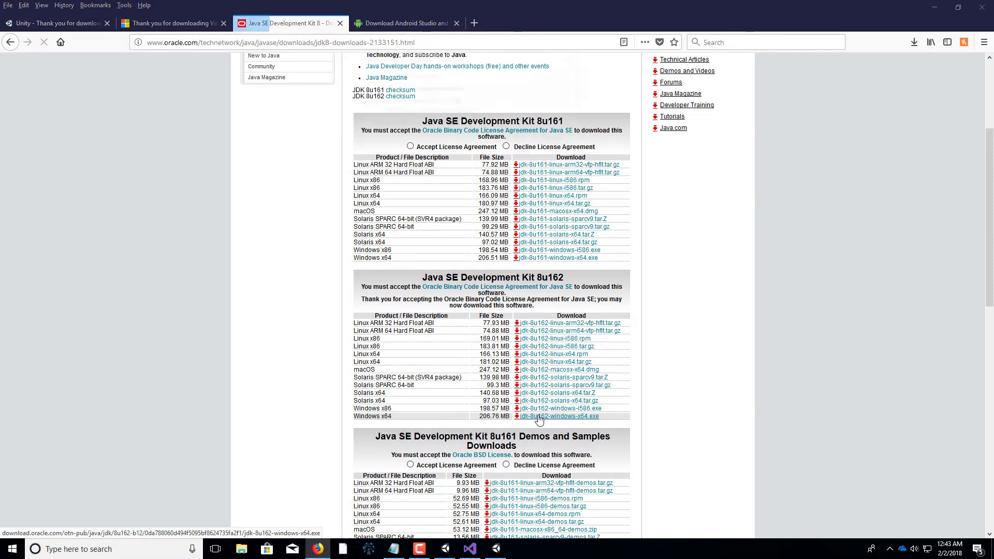
click(511, 140)
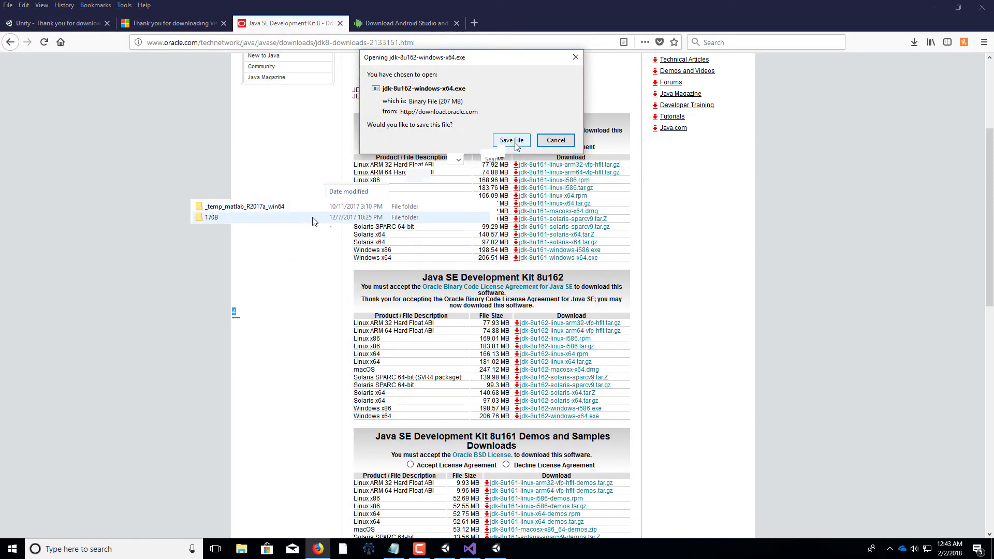
click(495, 345)
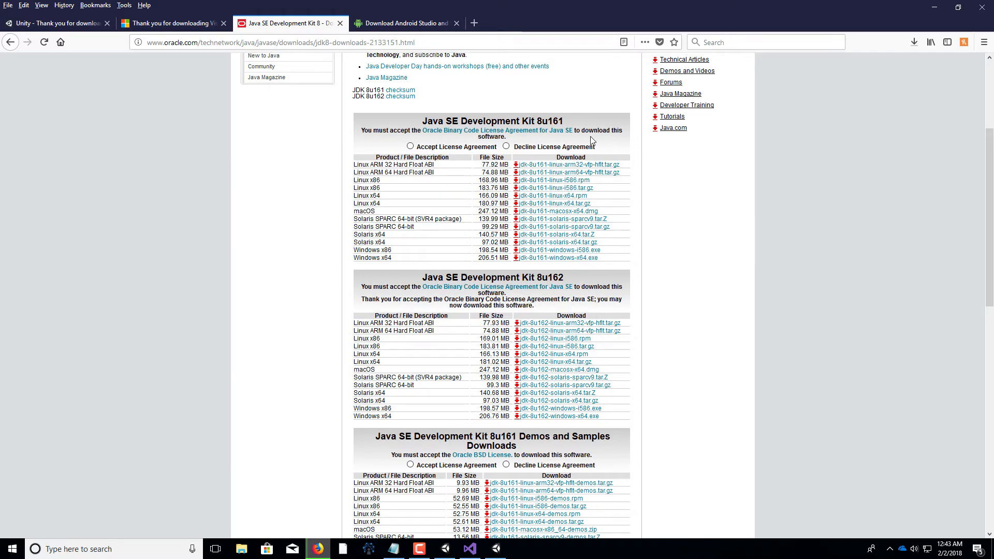
Accept the Android Studio terms and conditions, then download android-studio-ide-171.4443003-windows to the Downloads folder
click(406, 29)
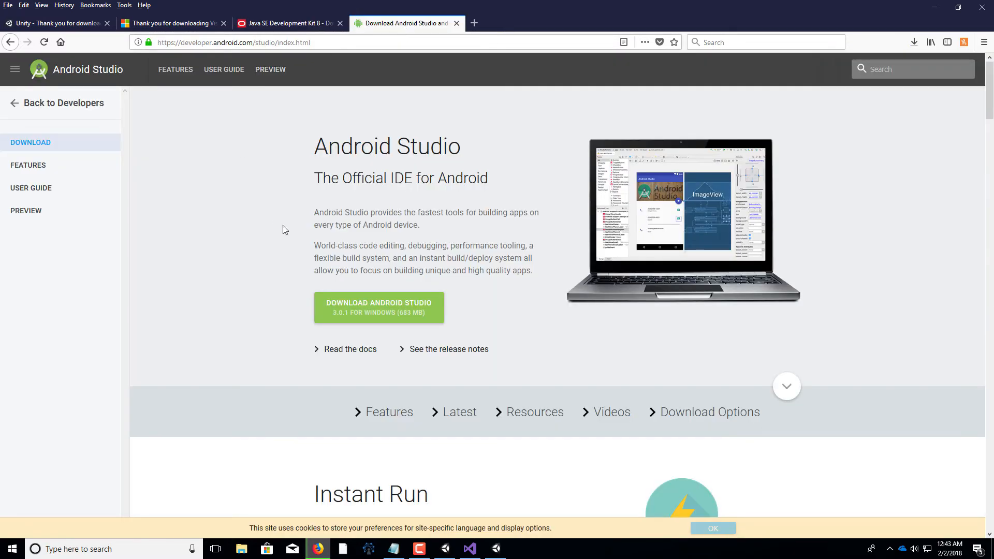
click(403, 311)
click(270, 416)
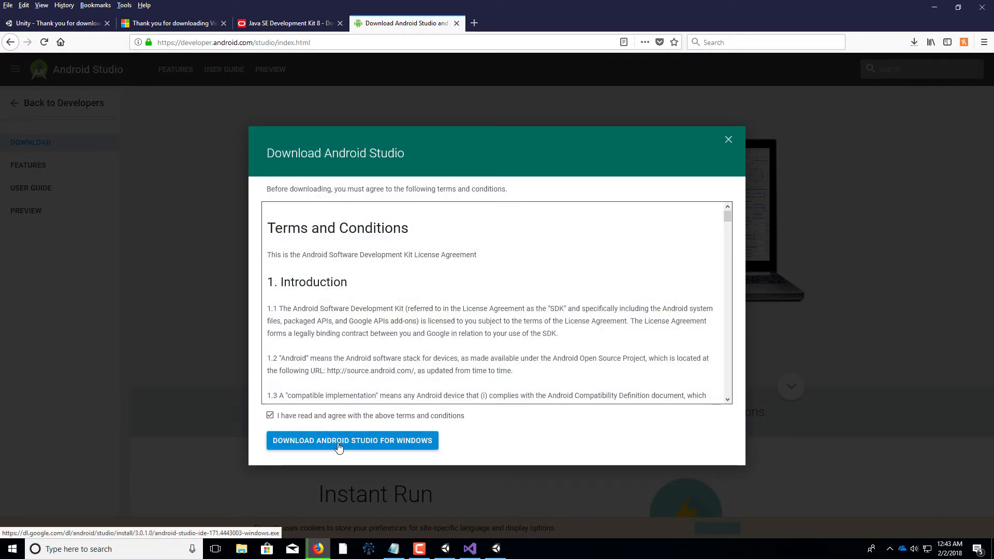
drag(728, 213, 746, 407)
click(432, 445)
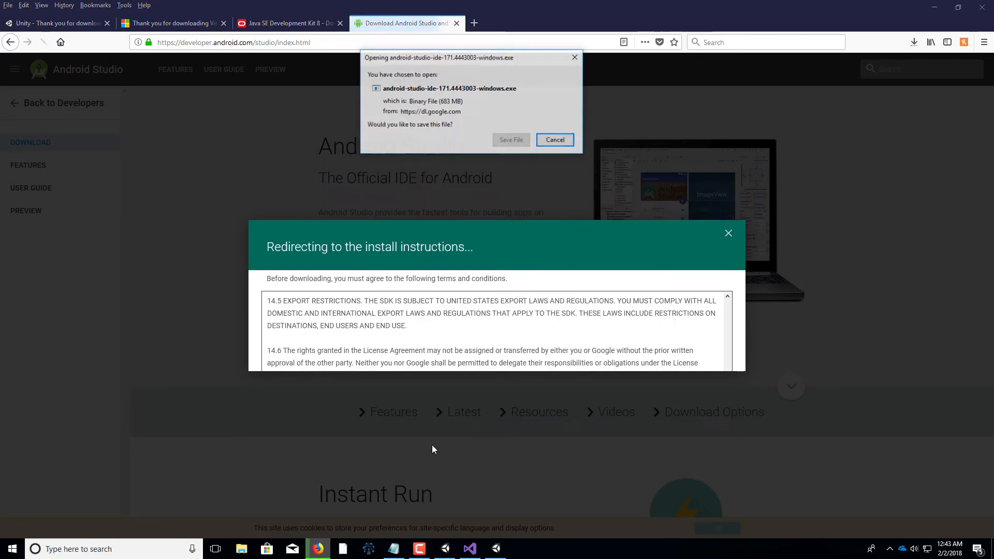
click(512, 140)
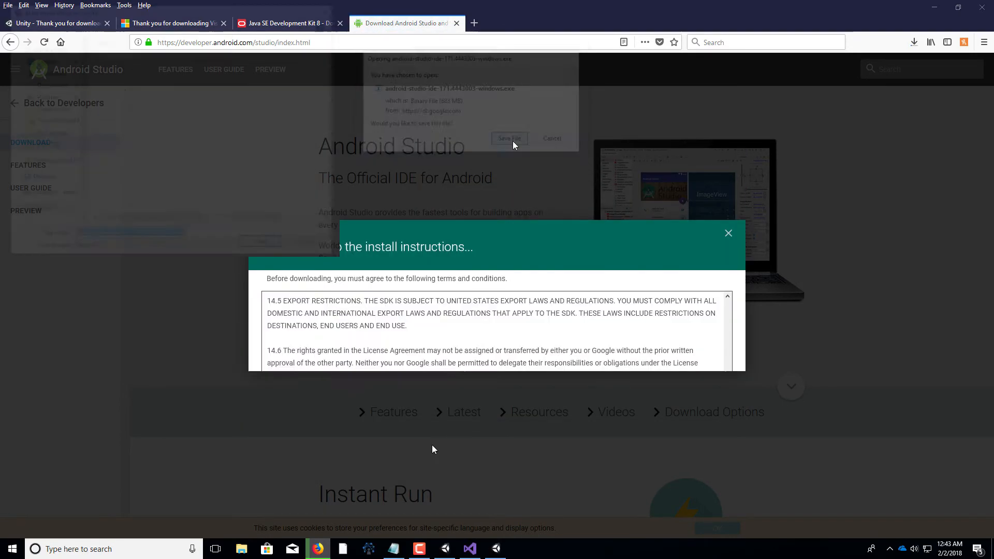
click(505, 348)
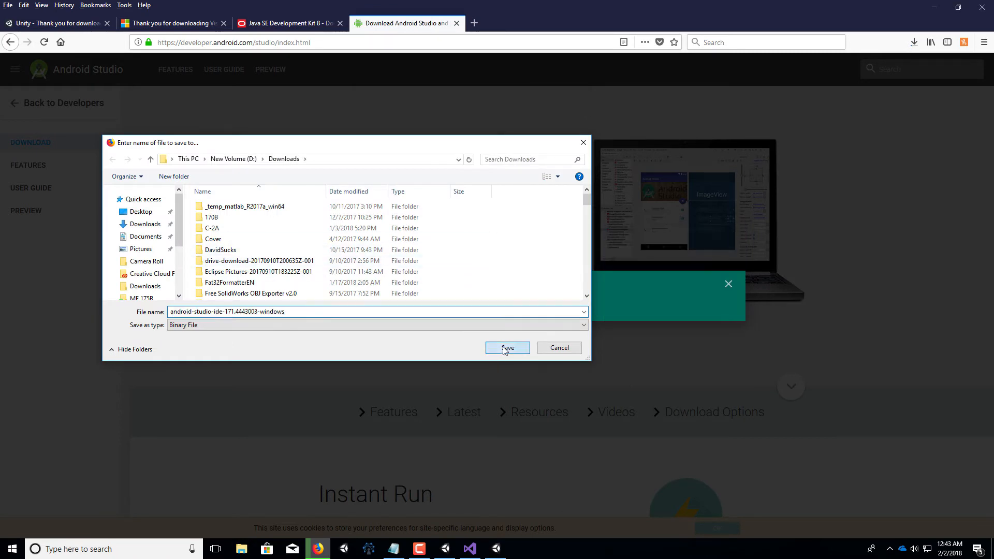
click(503, 348)
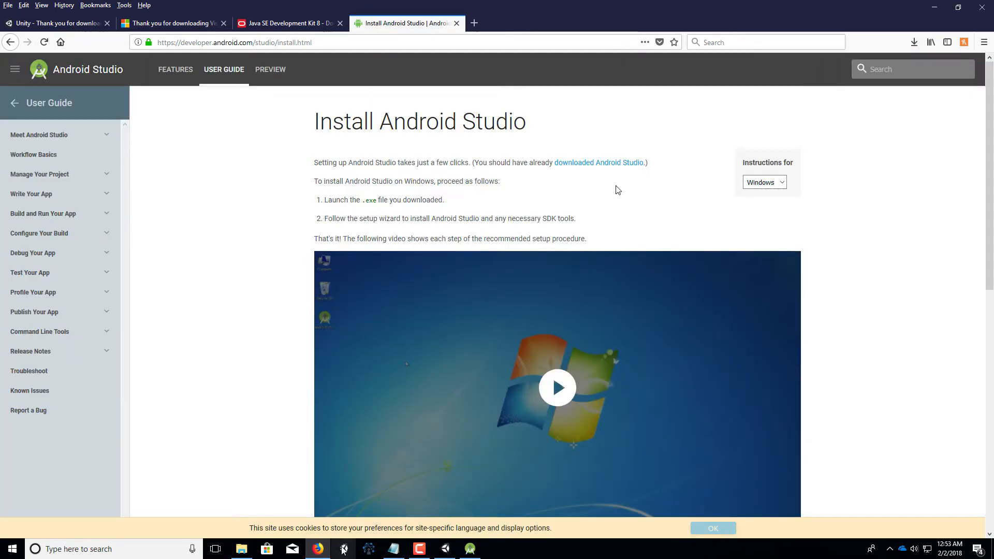
Open the VdrioLearnDemoMR project in Unity 2017.3.0f3 and look around its classroom scene
click(342, 549)
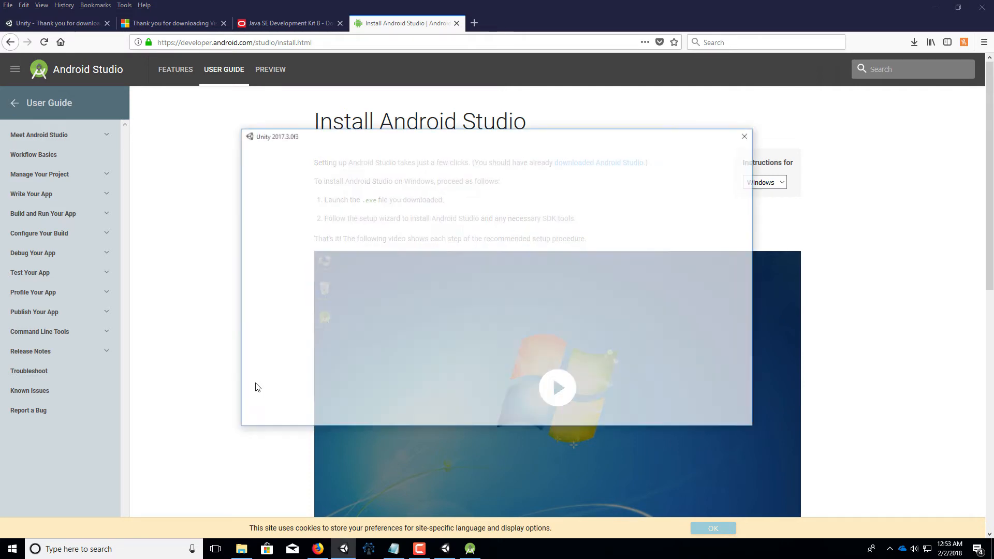
click(421, 218)
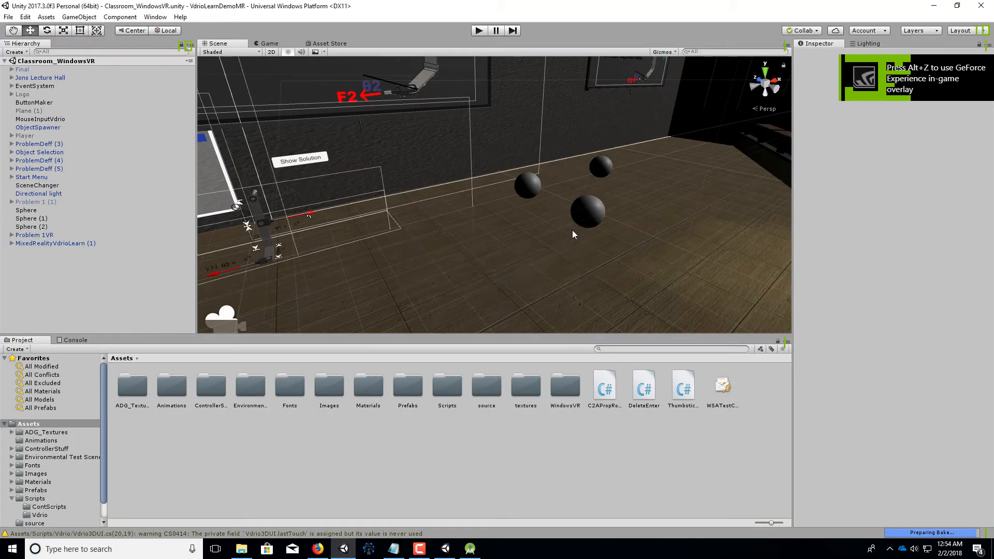
alt+drag(576, 229, 504, 280)
middle_drag(504, 280, 586, 226)
right_drag(585, 226, 805, 151)
right_drag(651, 194, 351, 269)
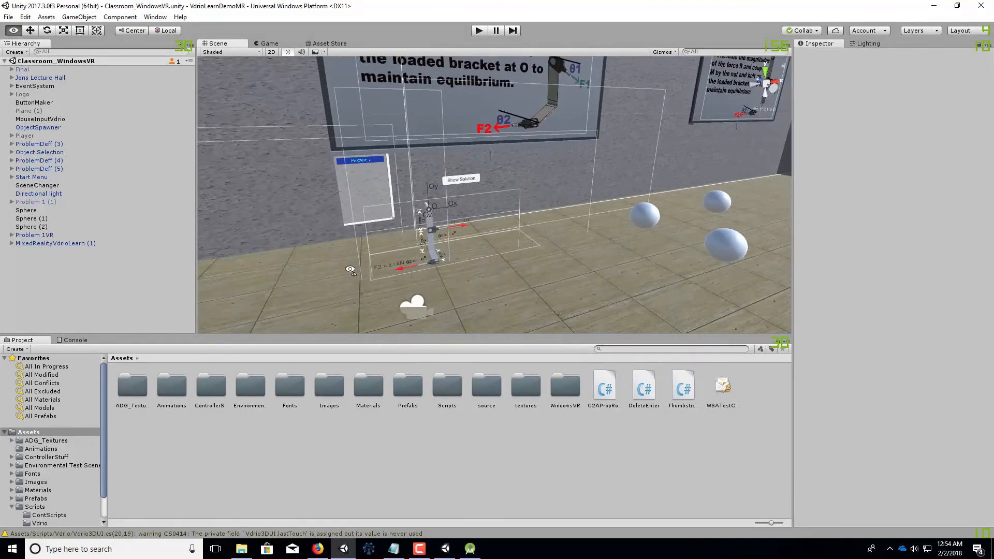
Check the external script editor and the Android SDK, JDK and NDK paths in Unity's External Tools preferences
click(9, 16)
mouse_move(23, 18)
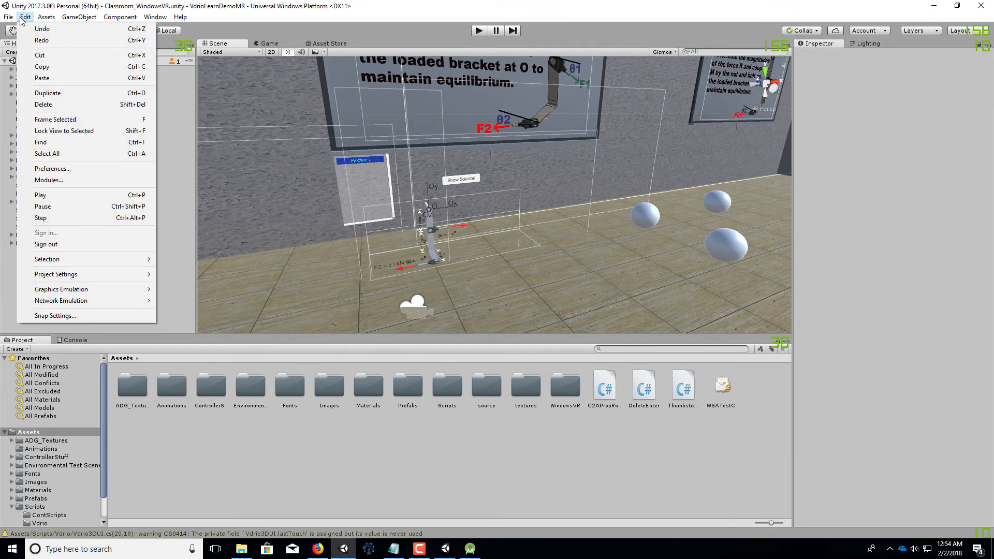
click(62, 168)
click(85, 99)
drag(197, 47, 125, 35)
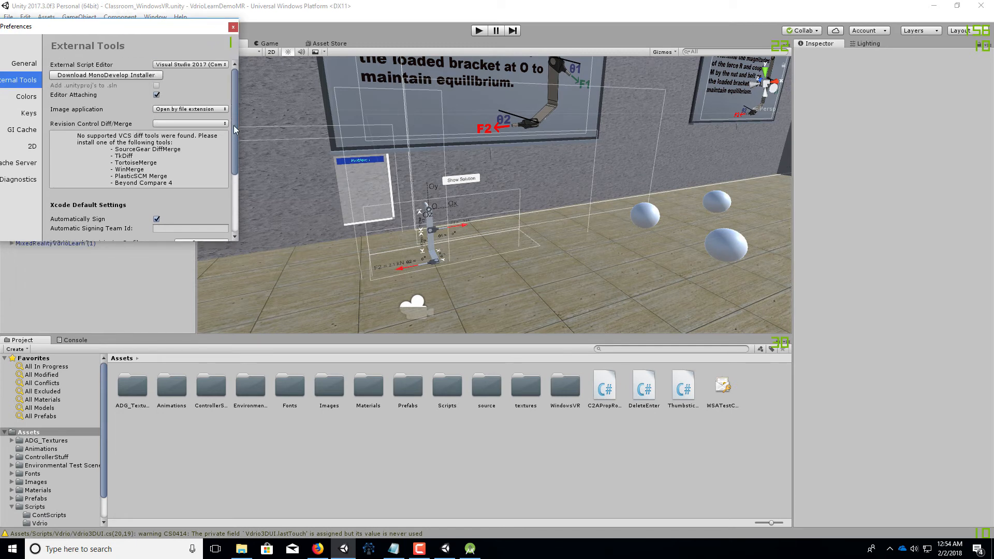
click(184, 64)
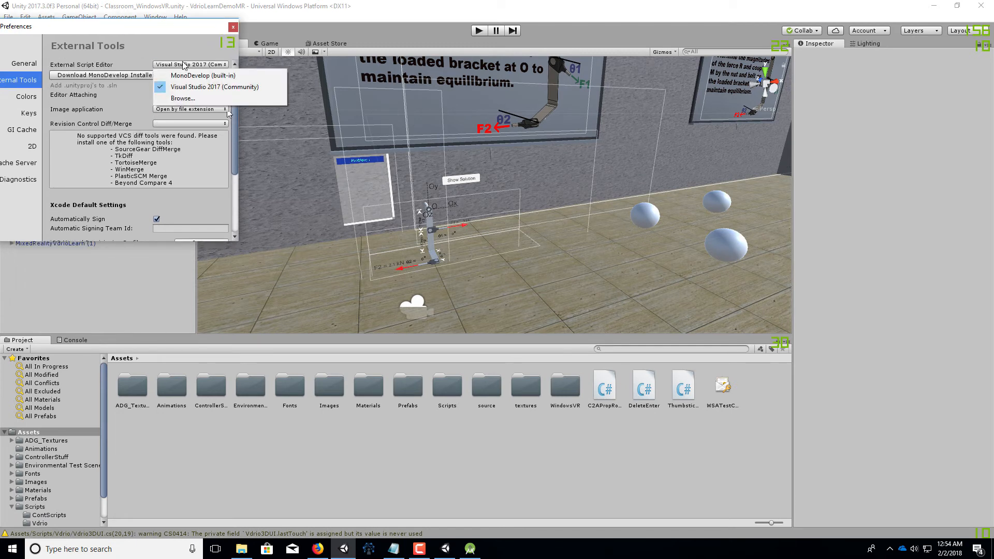
click(107, 64)
scroll(234, 104, down, 4)
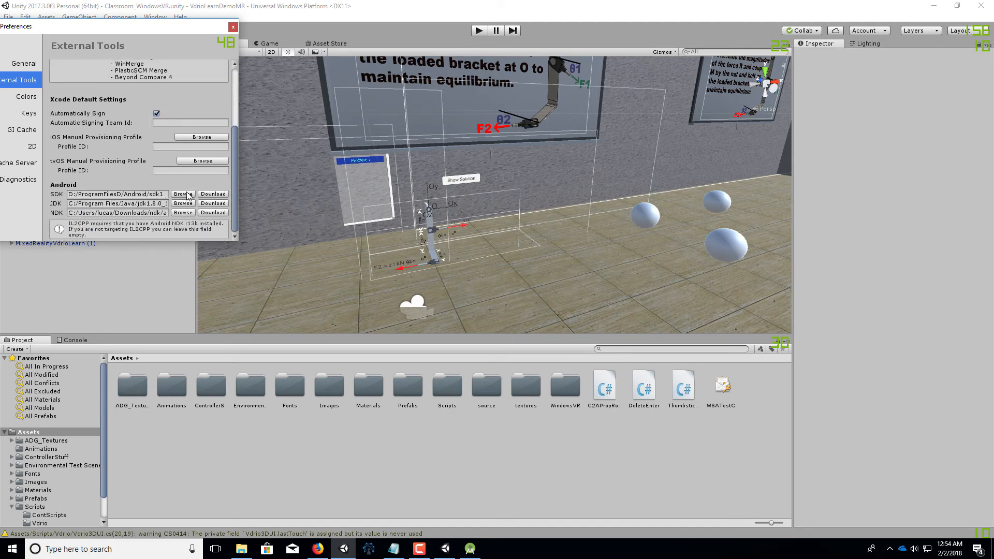
click(149, 205)
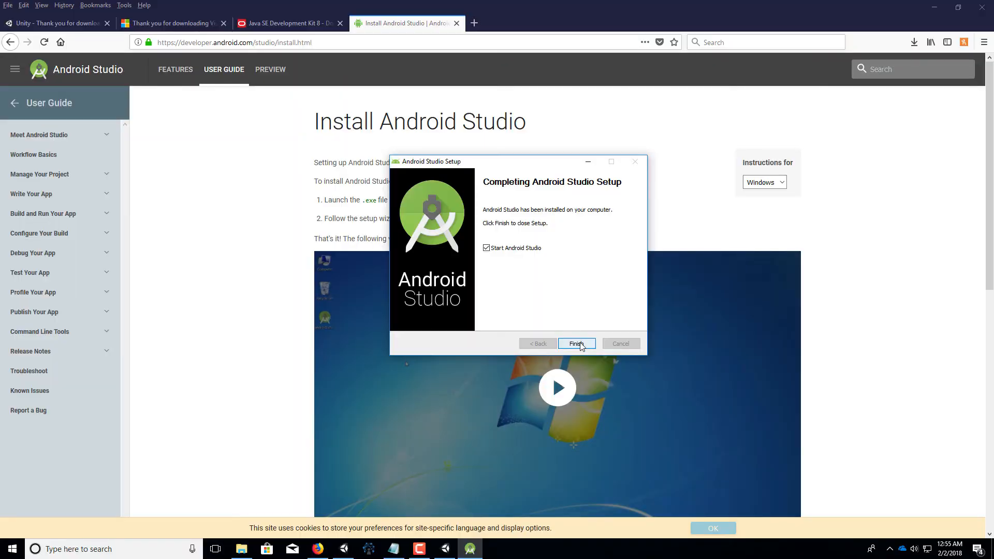
Finish the Android Studio setup with the option to start Android Studio, then maximize the program's window
click(576, 344)
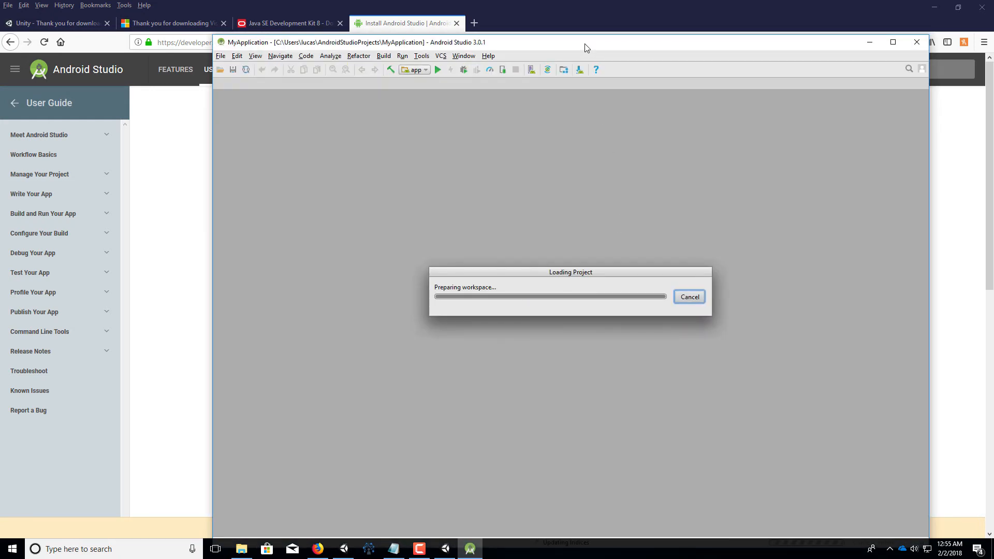
drag(586, 48, 574, 49)
click(616, 350)
double_click(721, 48)
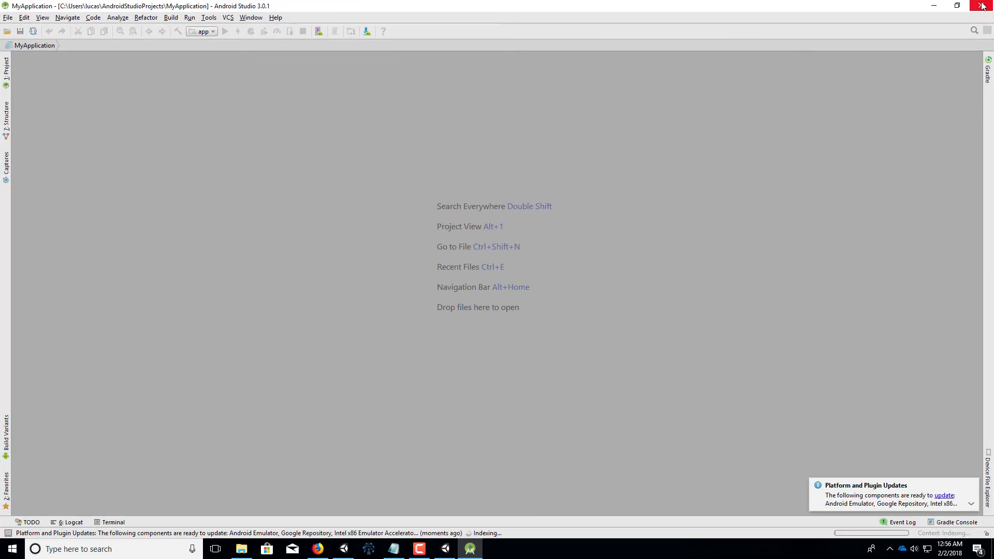
In Android Studio's Android SDK settings, select the Android API 27 and Android 8.0 (Oreo) platforms for installation and apply the changes
click(7, 19)
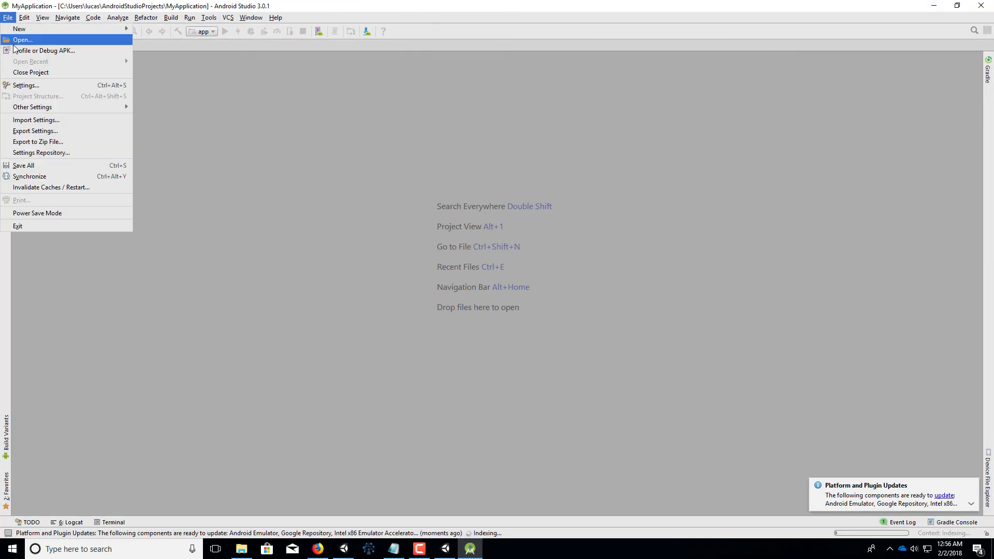
click(25, 85)
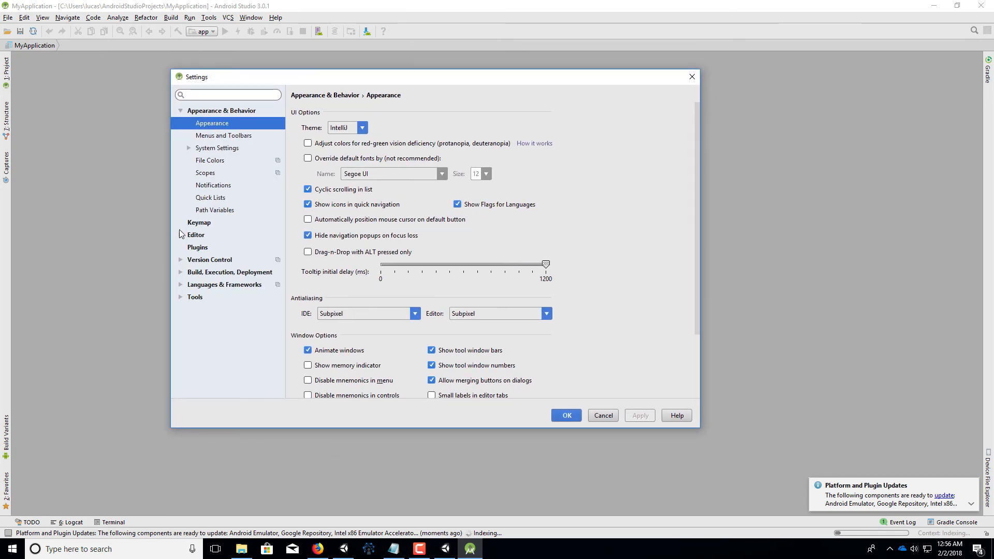
click(188, 149)
click(222, 210)
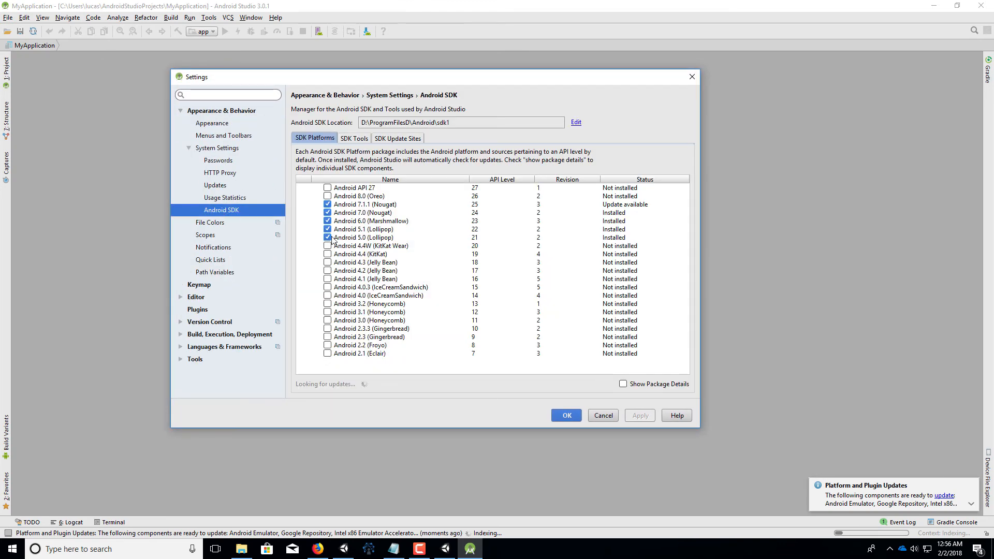
click(327, 196)
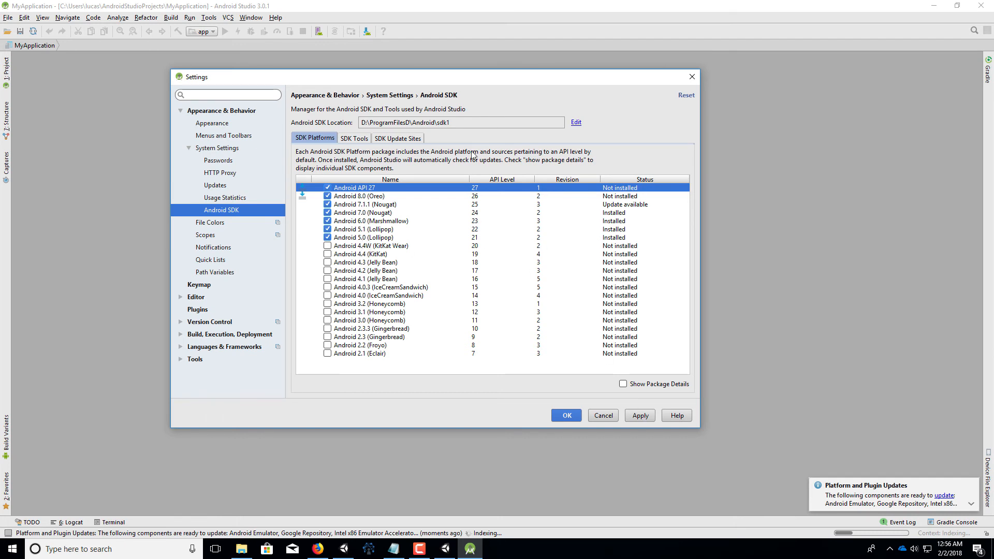
click(398, 121)
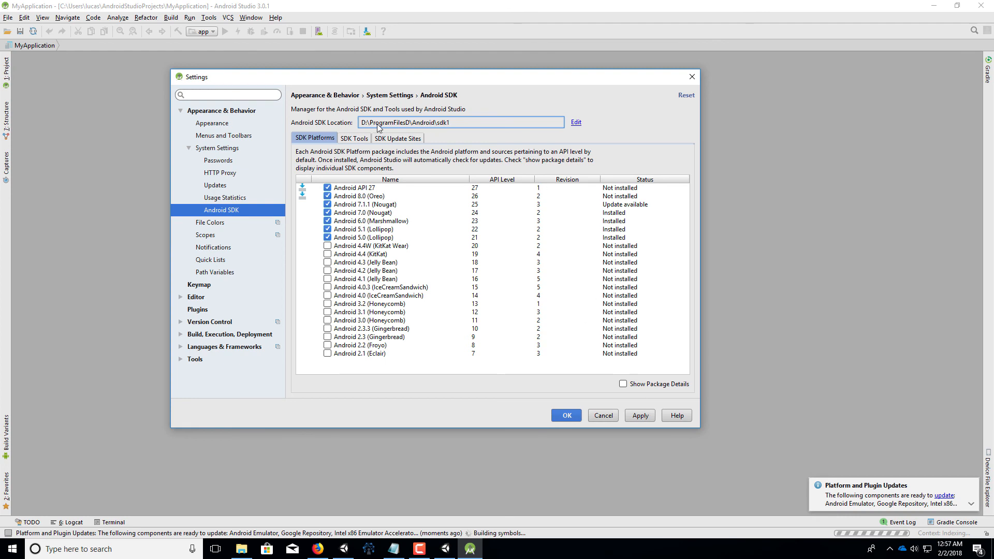
click(645, 417)
click(412, 286)
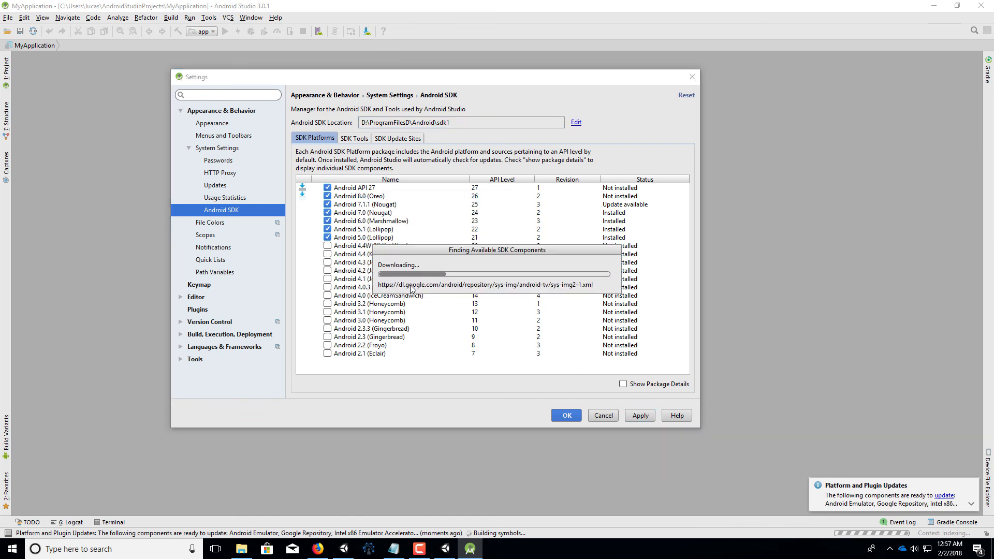